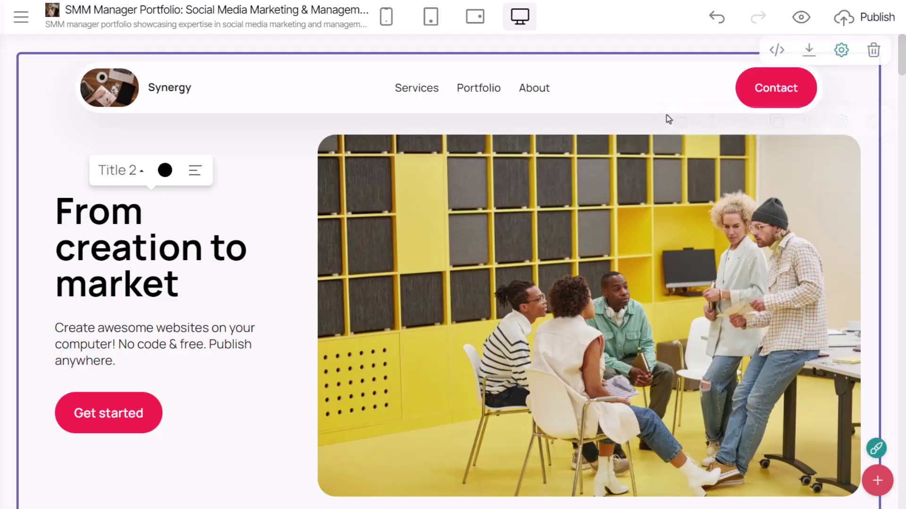
Apply a teal-to-purple gradient to the hero title 'From creation to market' with the AI Editor.
click(682, 123)
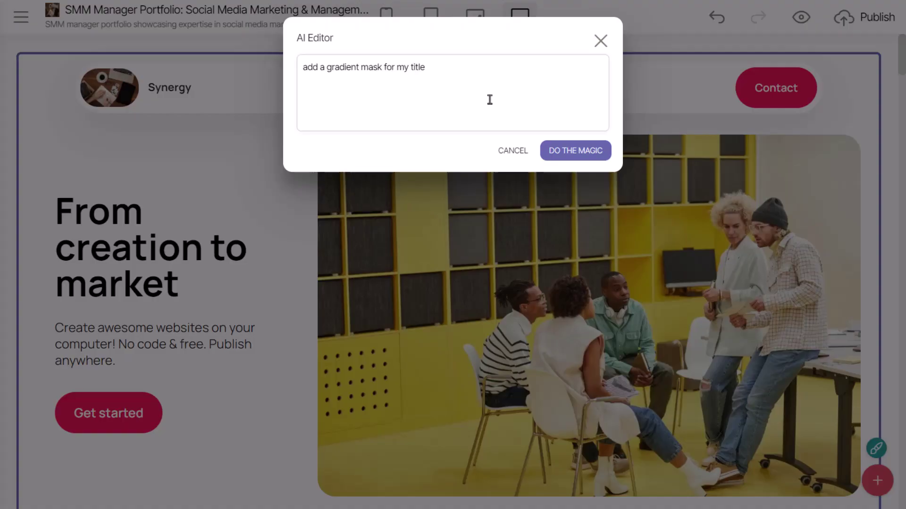
click(576, 151)
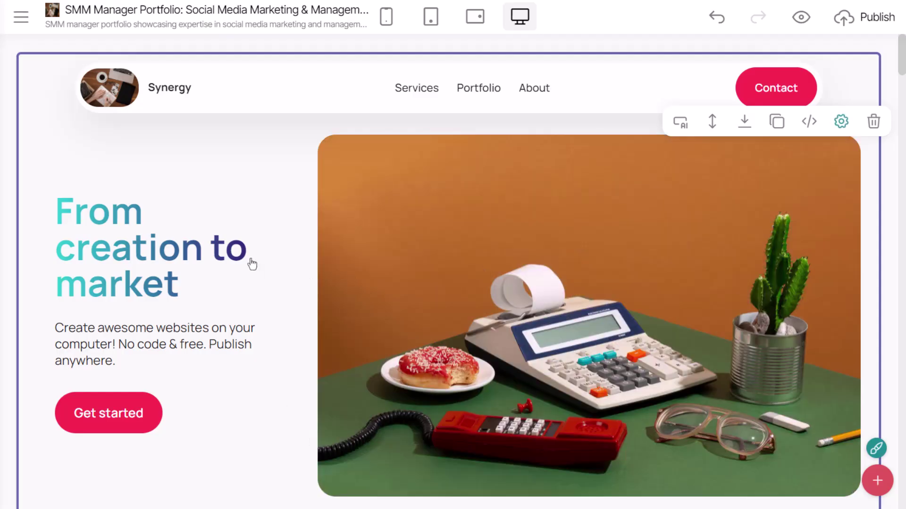
Have the AI Editor reduce Latest News to three cards: Partnership, Viral Campaign and SEO Boost.
scroll(253, 263, down, 3)
click(231, 232)
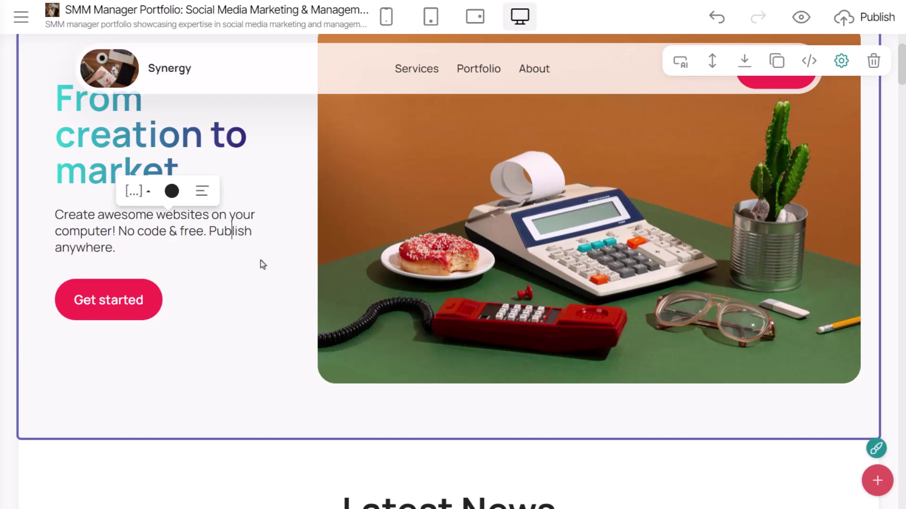
scroll(261, 262, down, 9)
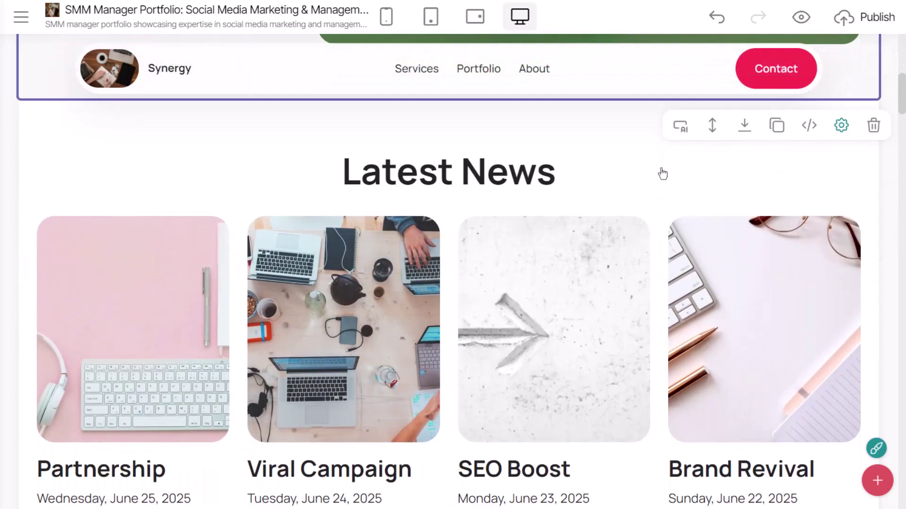
click(682, 126)
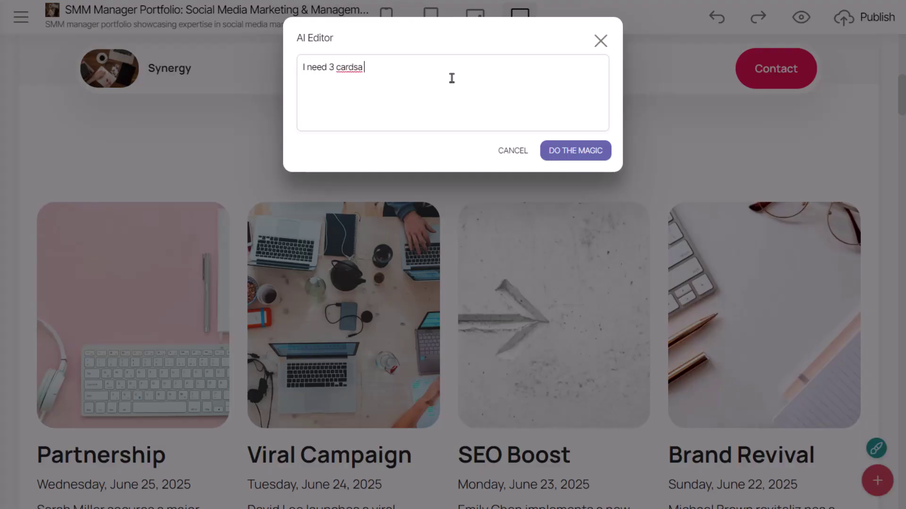
click(561, 150)
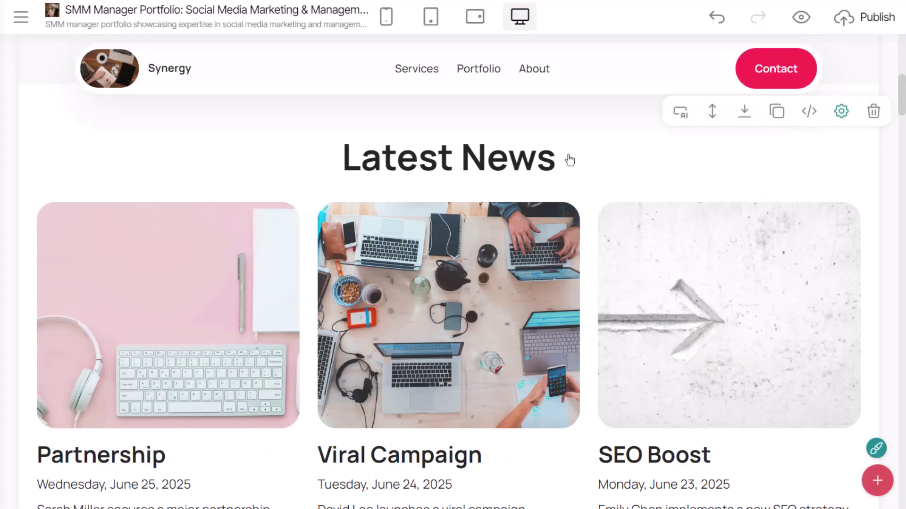
scroll(572, 188, down, 2)
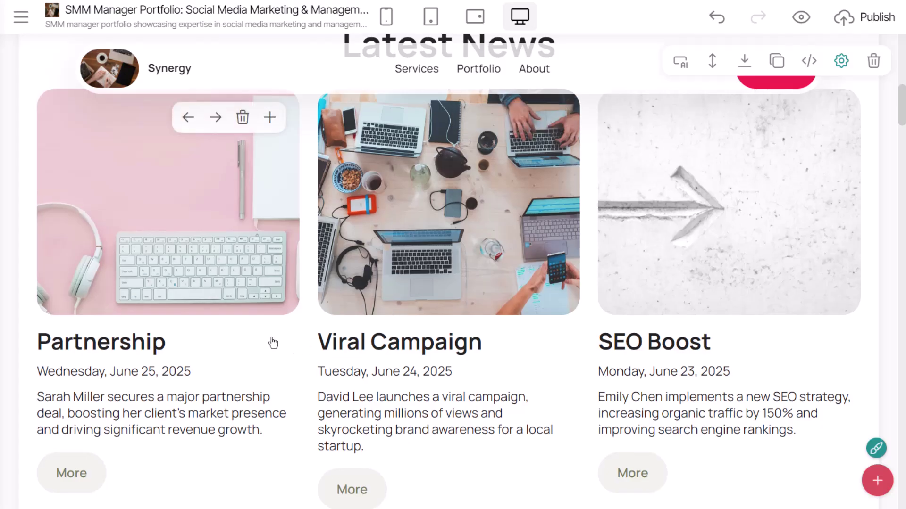
Use the AI prompt 'Slightly rotate my images on hover' to tilt the Latest News images on hover.
scroll(695, 168, up, 3)
click(680, 158)
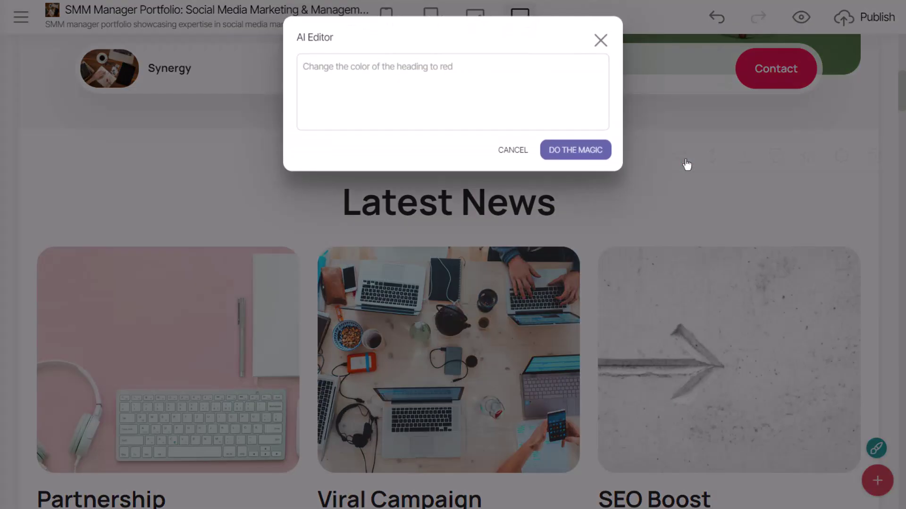
text(Slightly rotate my images on hover)
scroll(488, 112, down, 1)
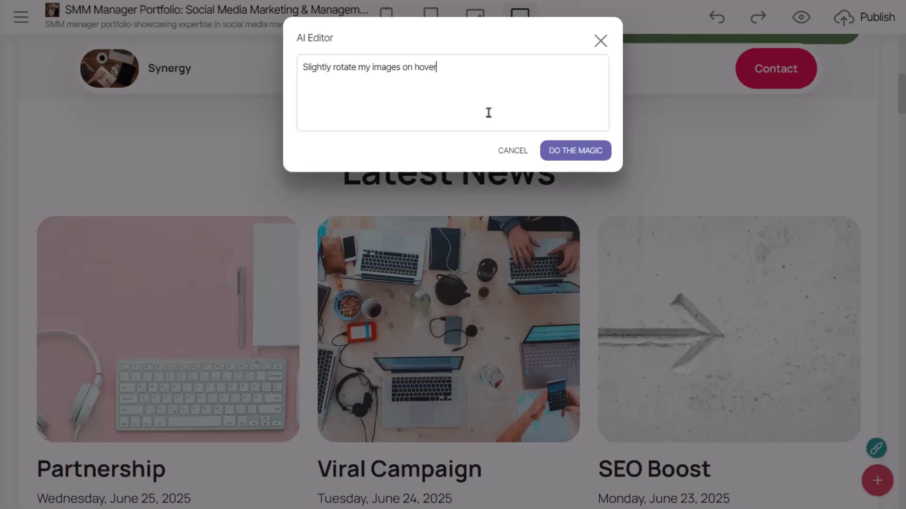
click(576, 150)
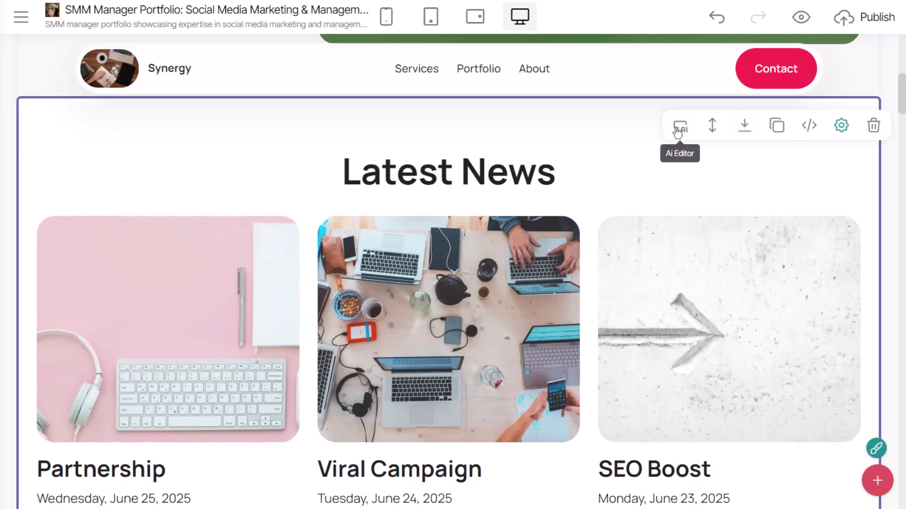
Give the 'Latest News' heading a magenta-to-purple gradient through the AI Editor, then review the page.
click(677, 132)
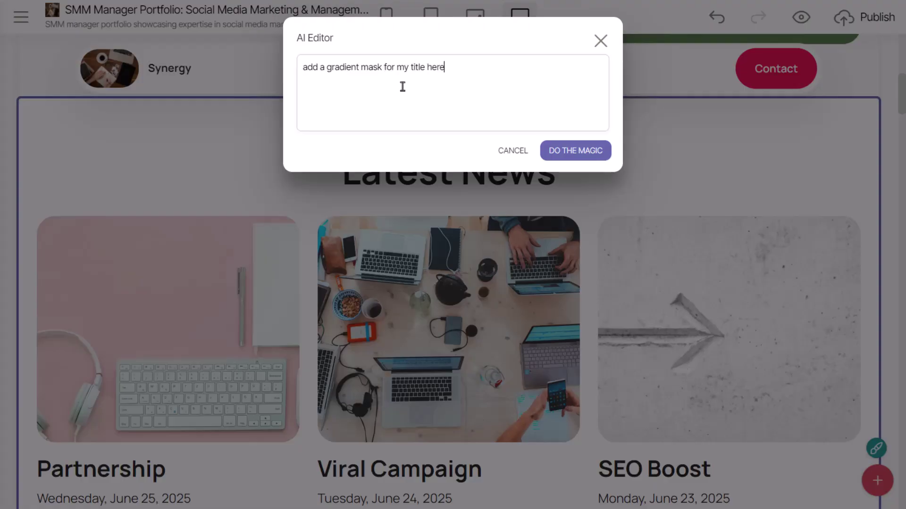
click(588, 151)
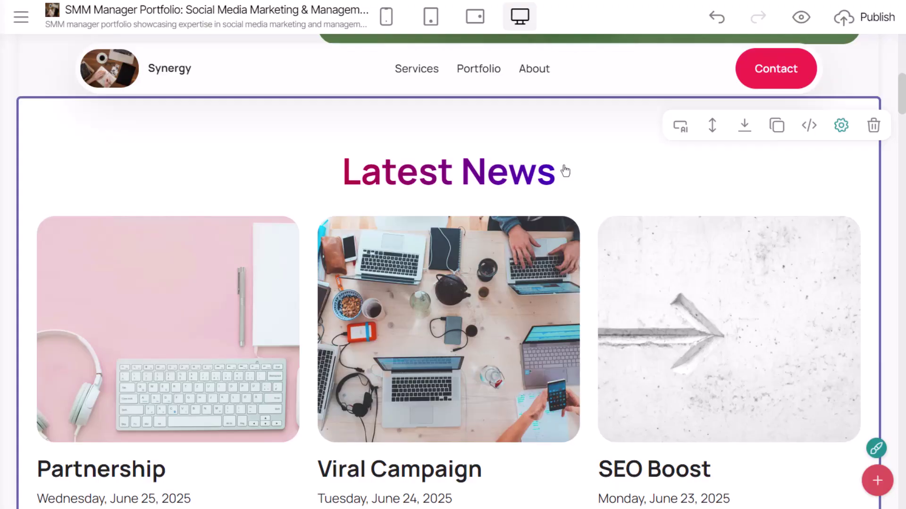
click(565, 171)
scroll(651, 147, down, 3)
click(548, 443)
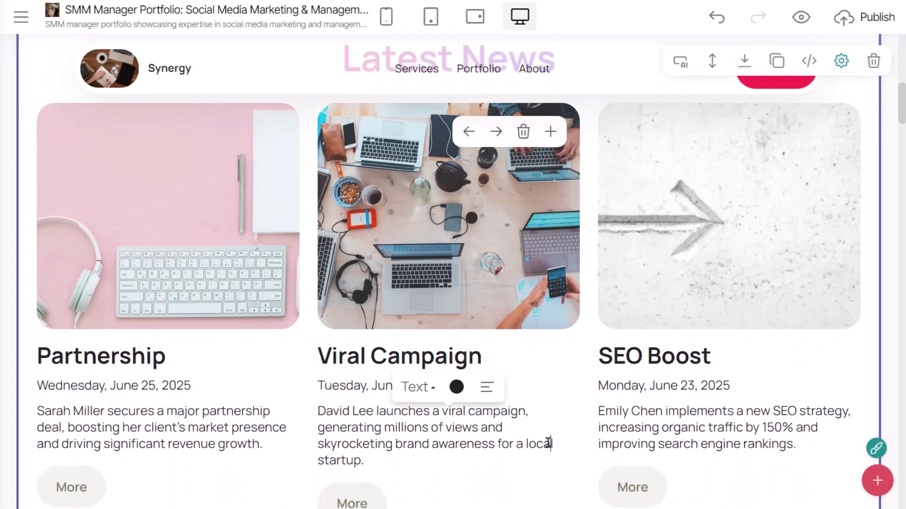
scroll(530, 400, down, 2)
scroll(235, 338, up, 6)
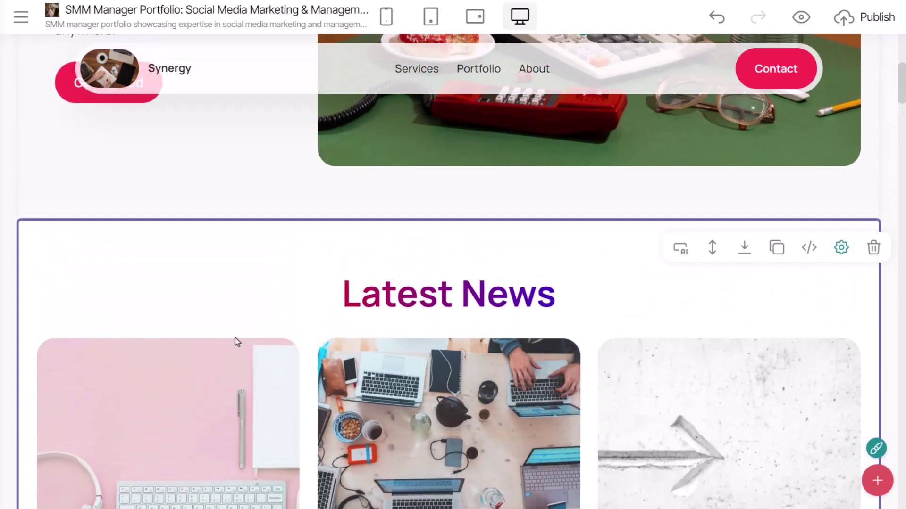
scroll(235, 338, down, 3)
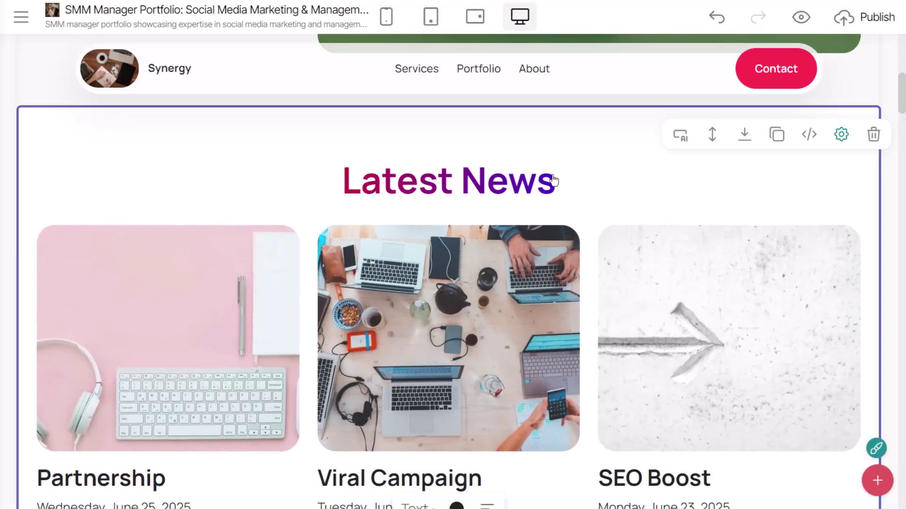
scroll(554, 181, down, 12)
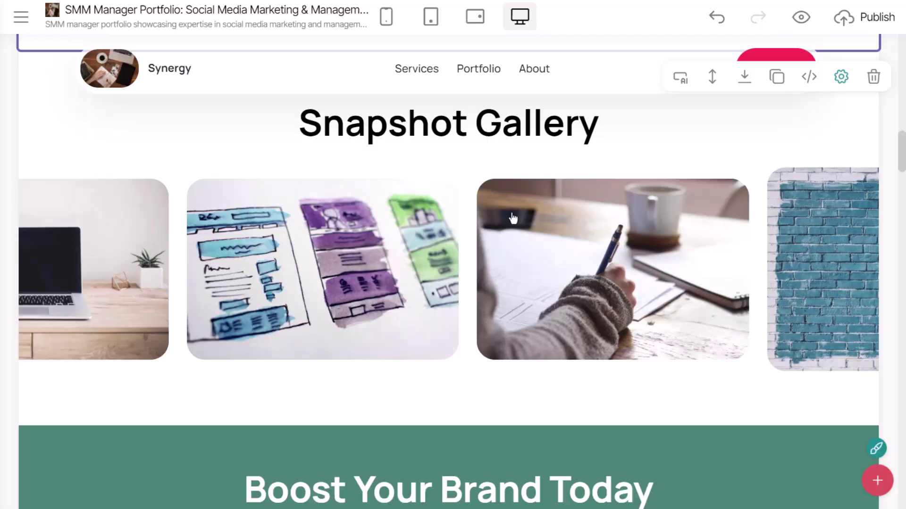
Insert the Delivery Terms article block below the Boost Your Brand Today section.
scroll(513, 219, down, 3)
click(877, 480)
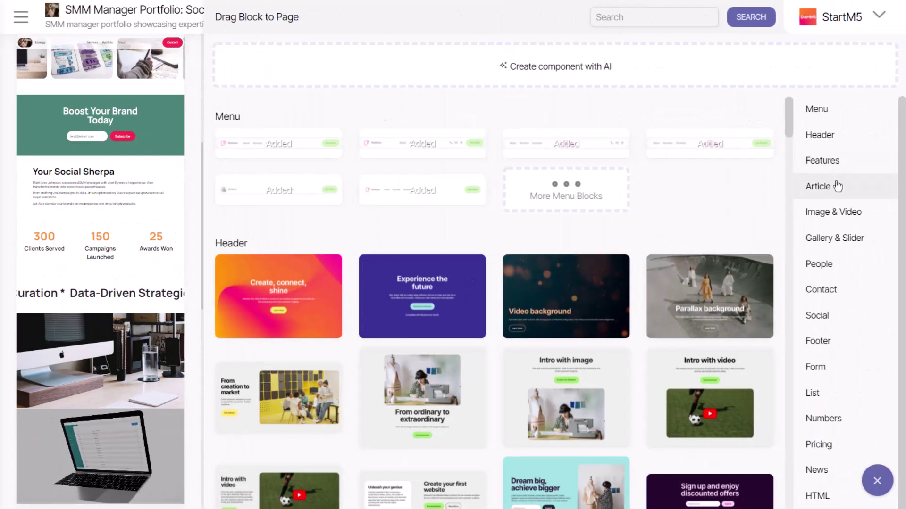
click(836, 186)
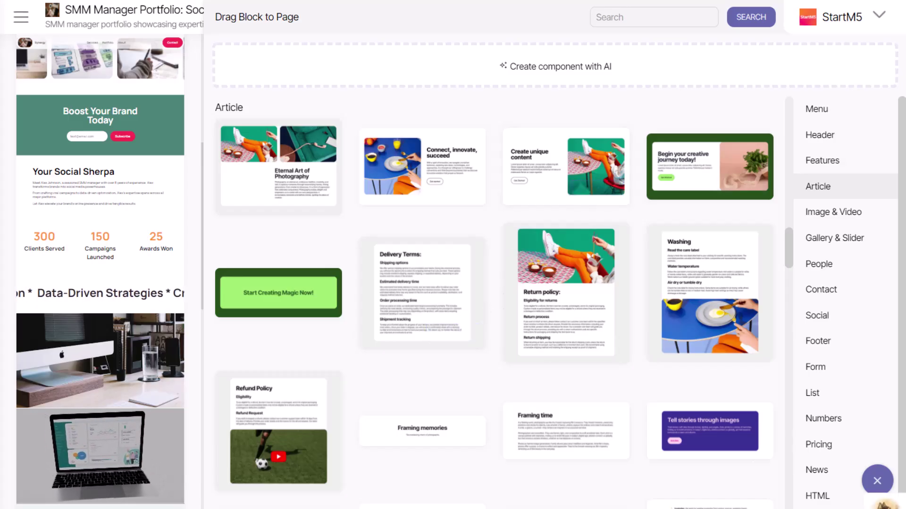
drag(435, 262, 121, 176)
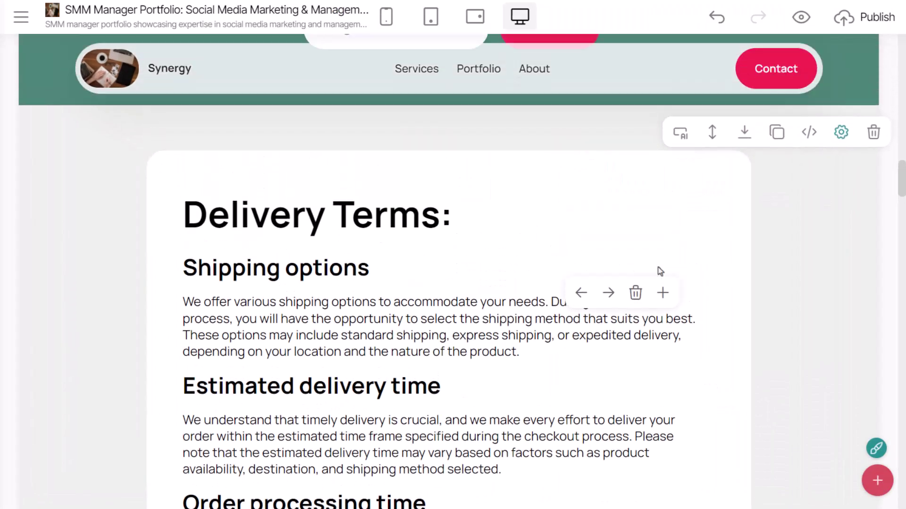
Set the Delivery Terms block's background colour to white in Block Parameters.
click(841, 174)
scroll(820, 373, down, 2)
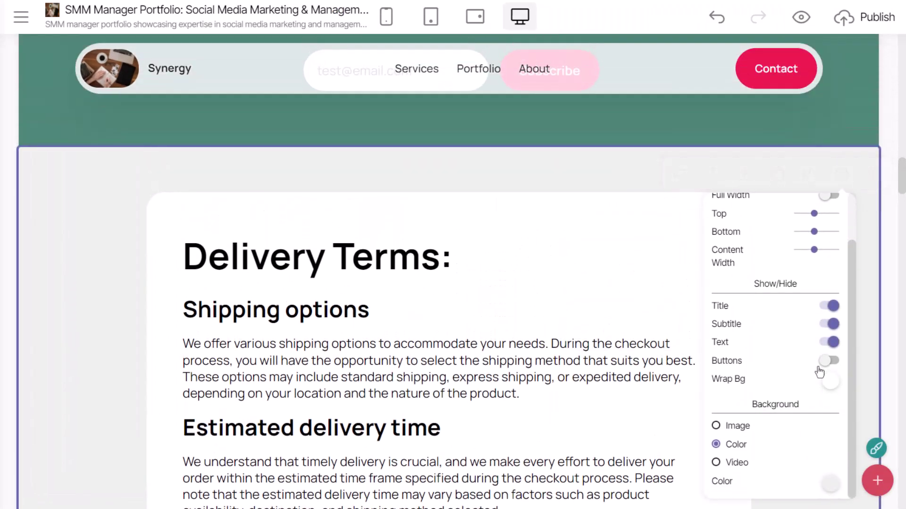
click(830, 485)
click(886, 396)
click(532, 193)
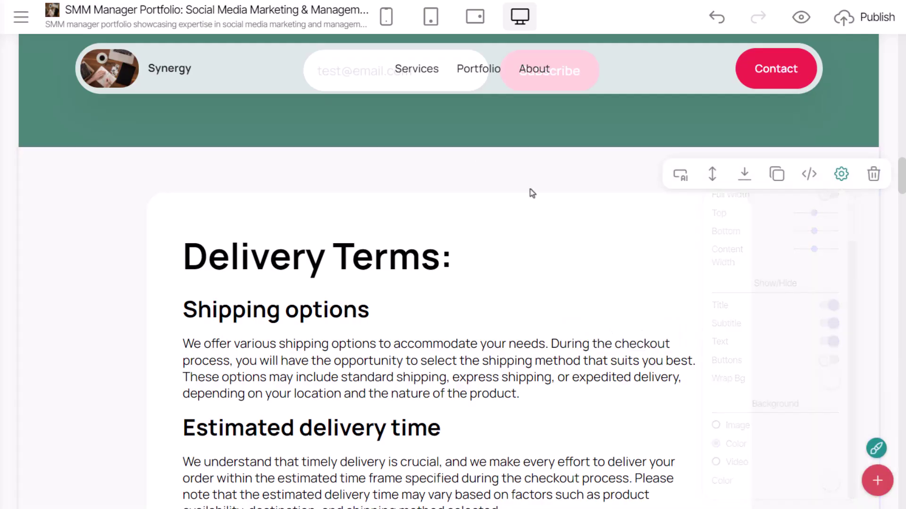
click(677, 180)
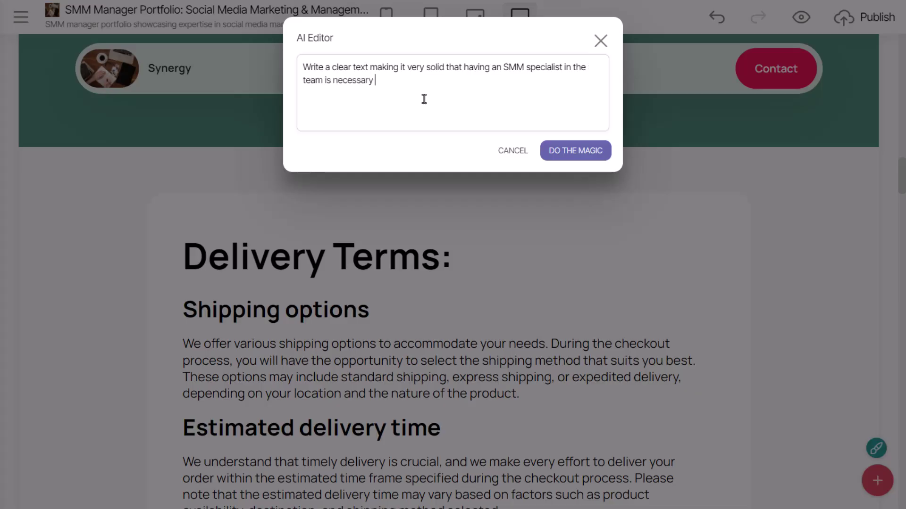
click(573, 157)
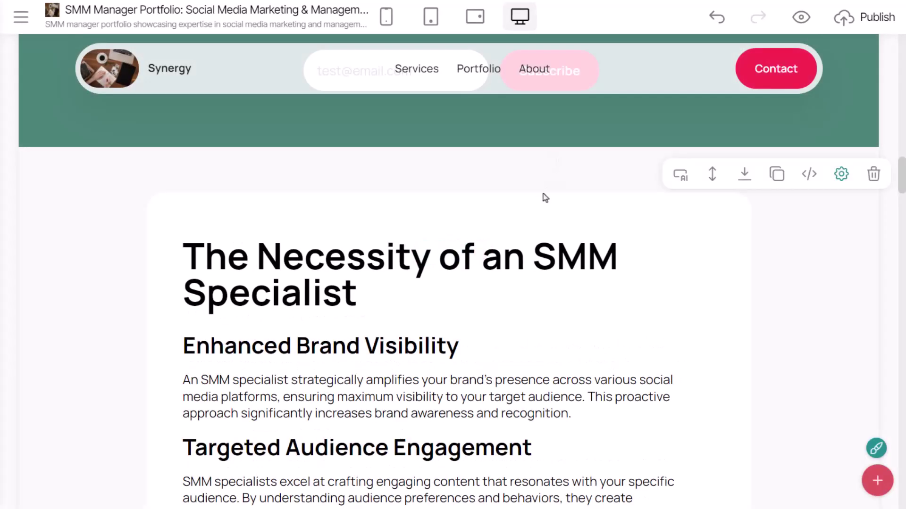
scroll(542, 194, down, 3)
scroll(547, 209, down, 4)
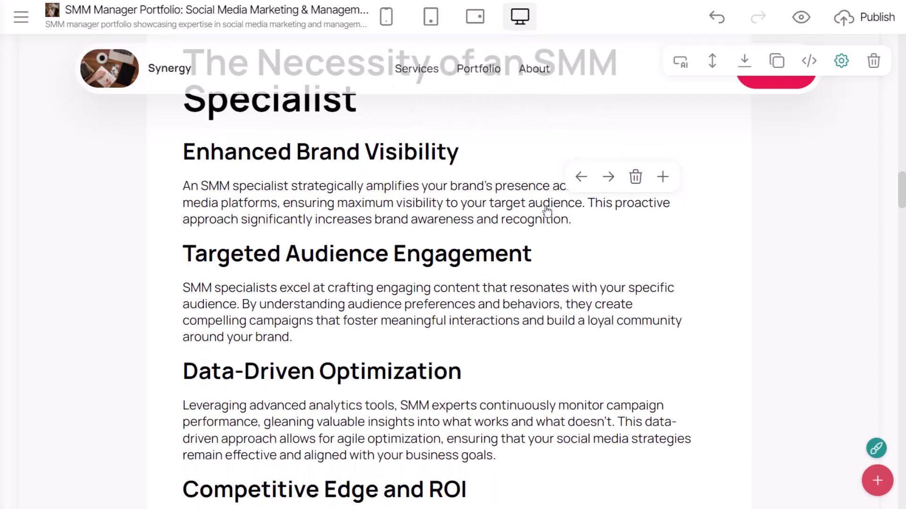
scroll(568, 230, down, 1)
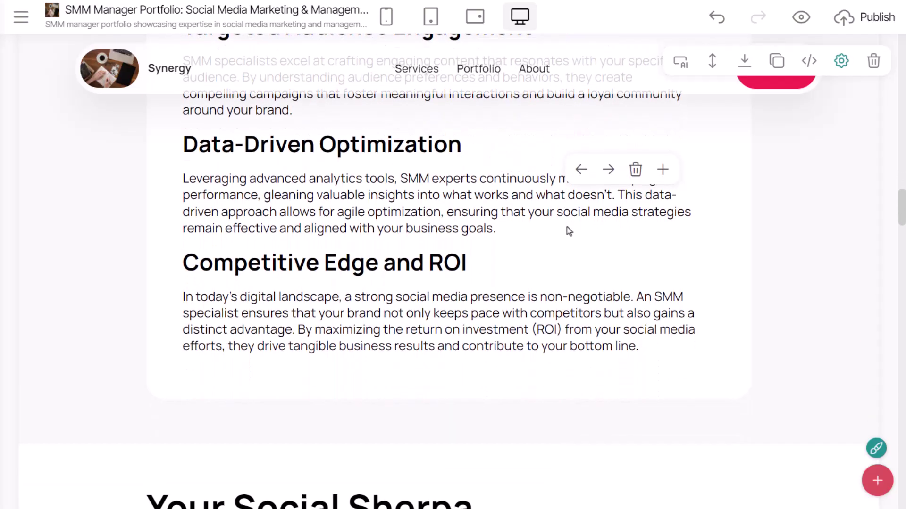
scroll(569, 231, up, 5)
scroll(569, 231, down, 8)
scroll(569, 231, down, 2)
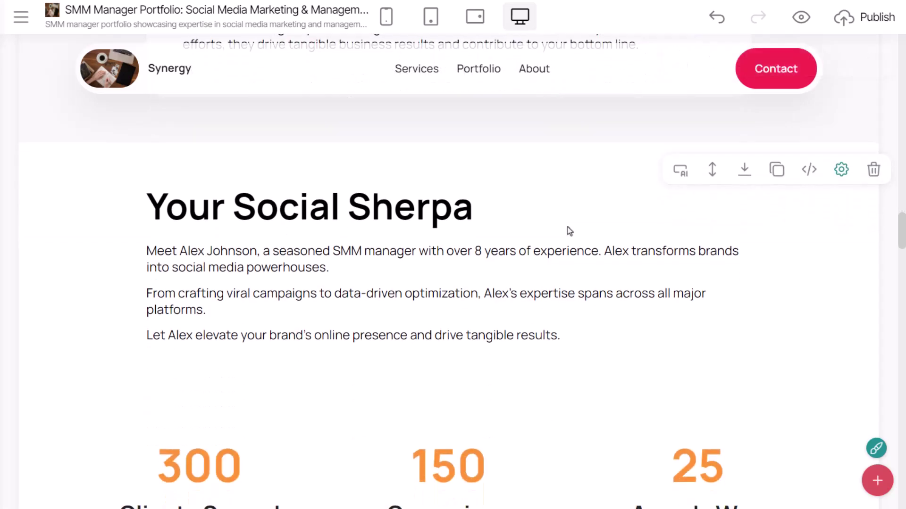
scroll(568, 231, up, 2)
scroll(569, 231, down, 4)
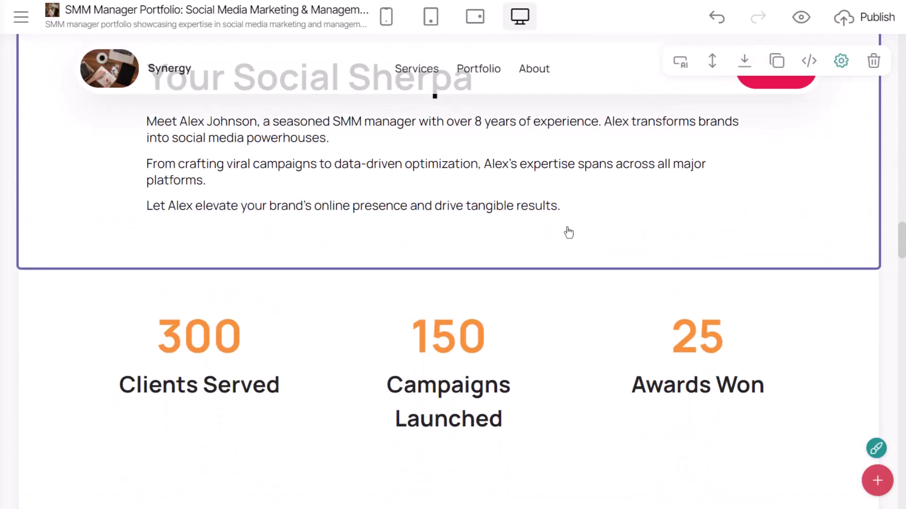
scroll(568, 231, down, 9)
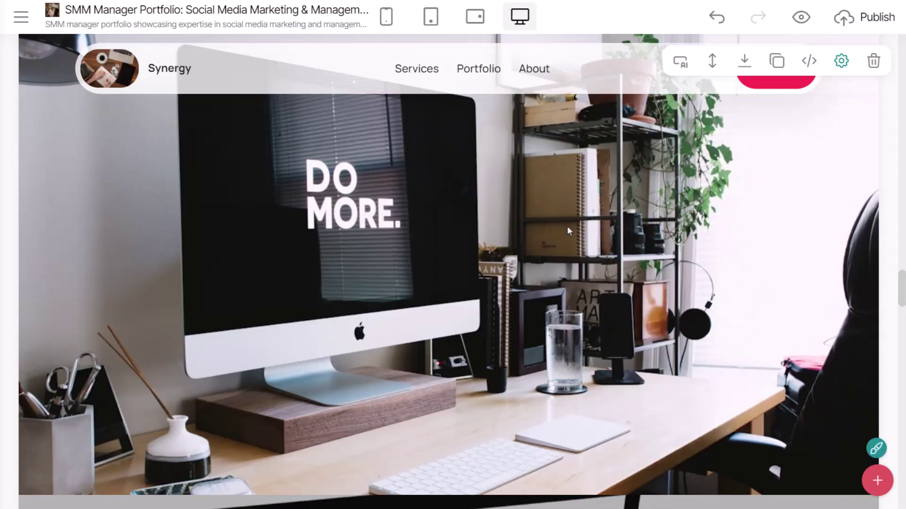
scroll(567, 228, down, 12)
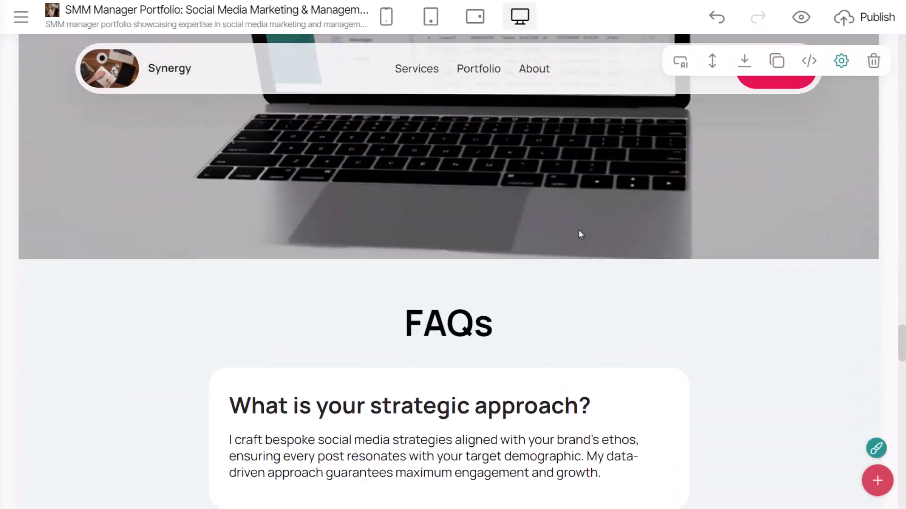
scroll(581, 234, down, 5)
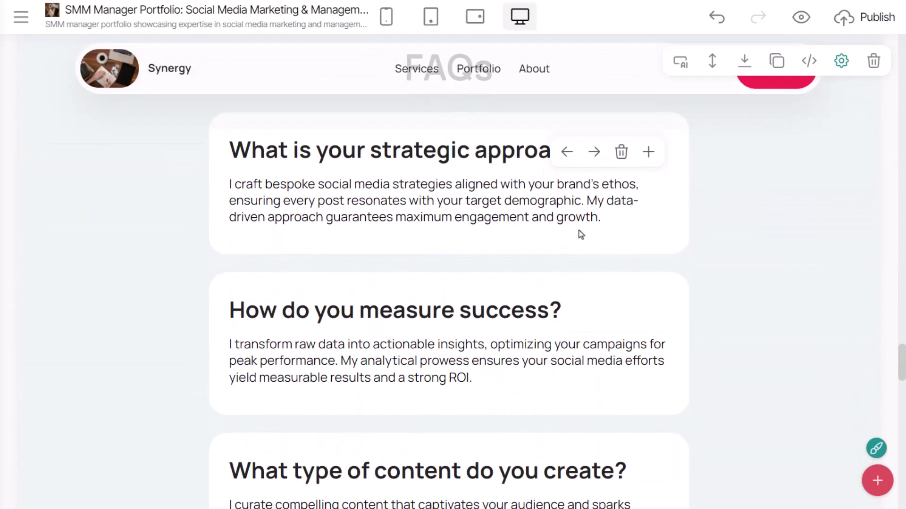
scroll(722, 241, down, 8)
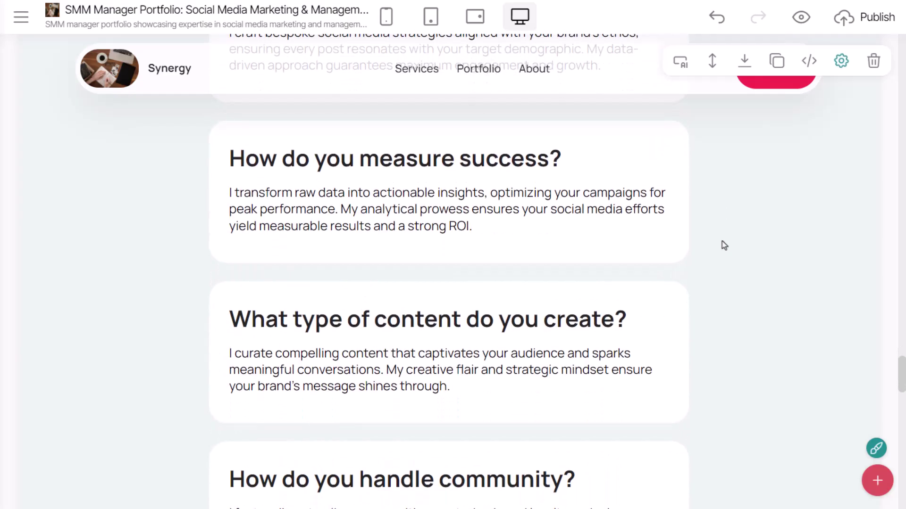
scroll(722, 241, down, 12)
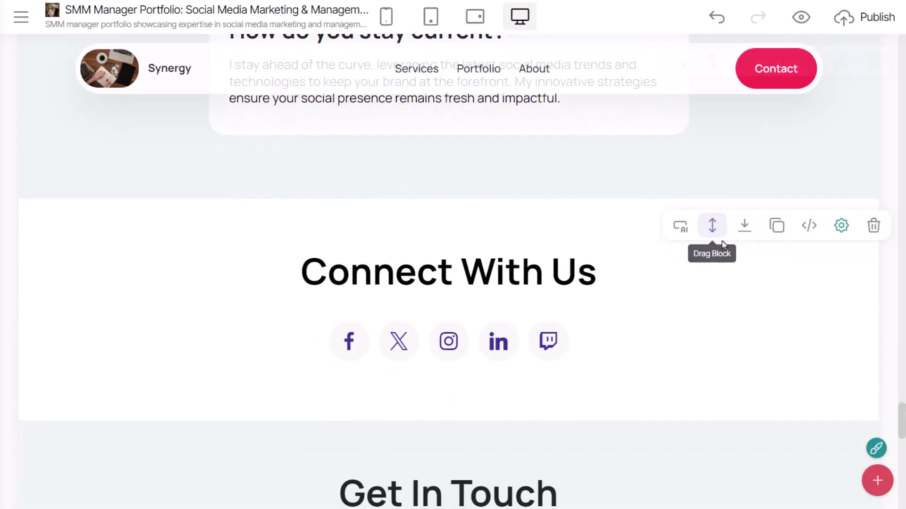
scroll(721, 241, down, 10)
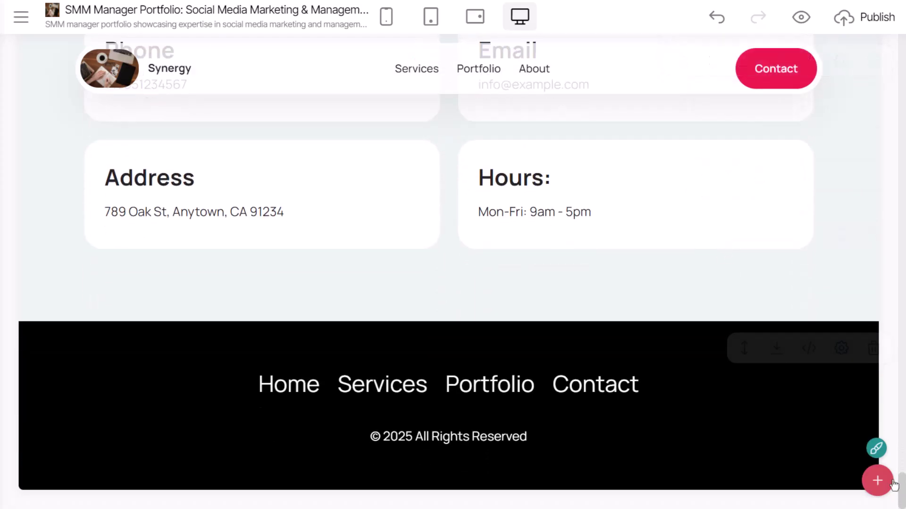
scroll(724, 245, up, 20)
scroll(893, 61, up, 20)
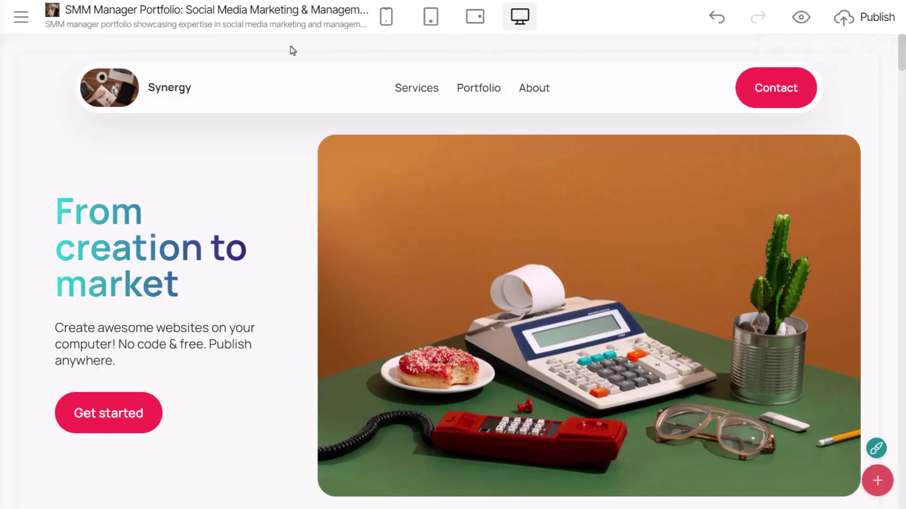
Generate a four-photo landscape image gallery with a hover effect using Create component with AI.
click(886, 482)
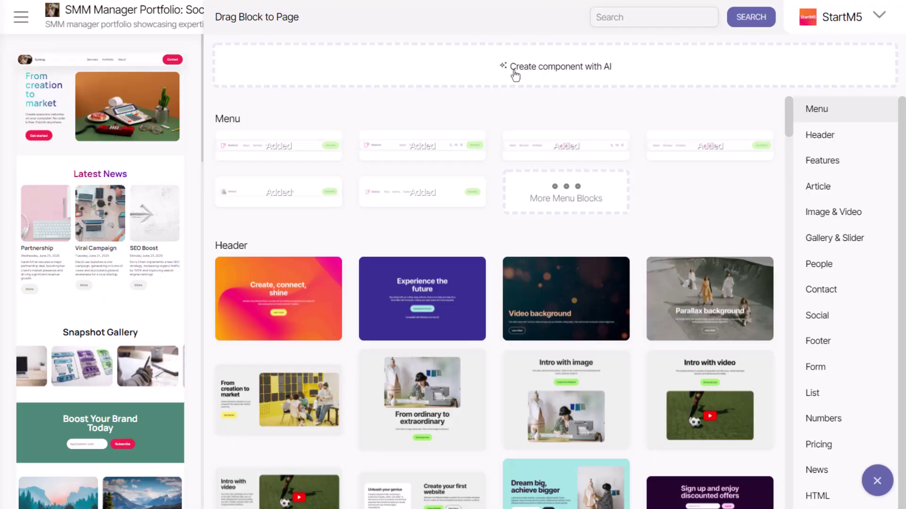
click(514, 80)
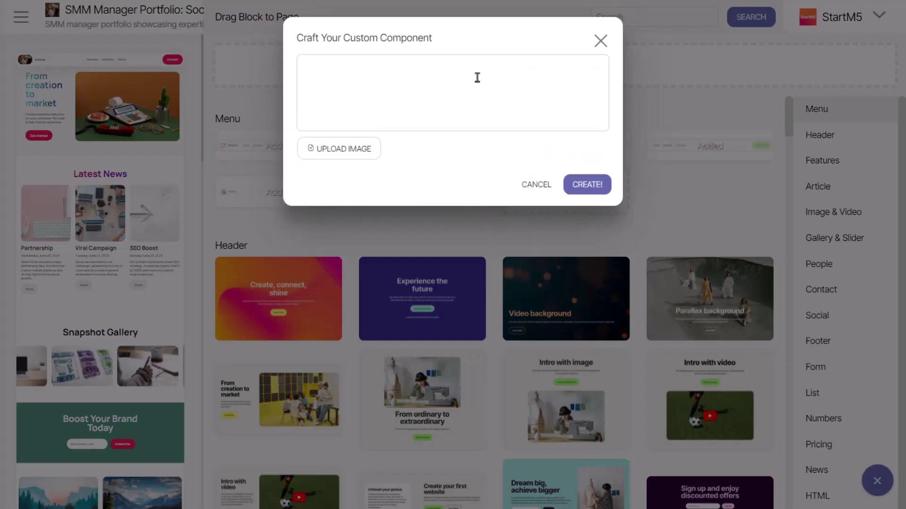
text(Add im)
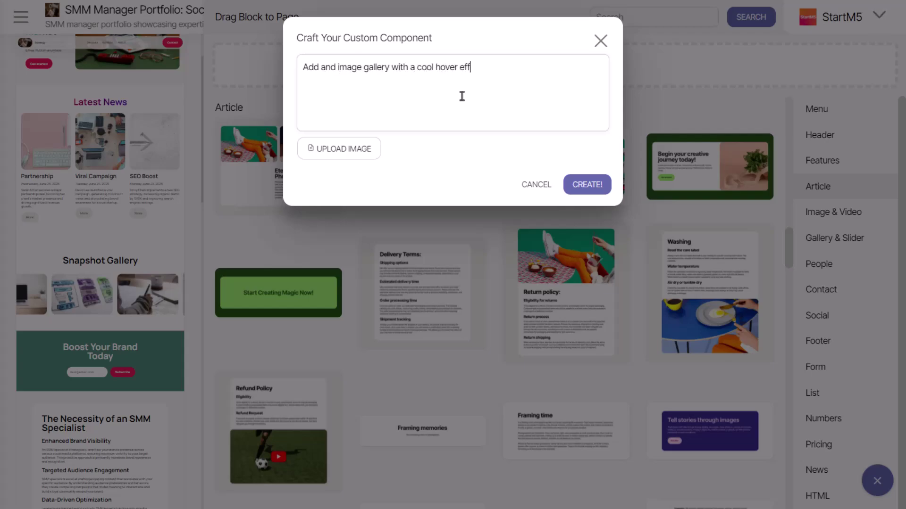
click(581, 194)
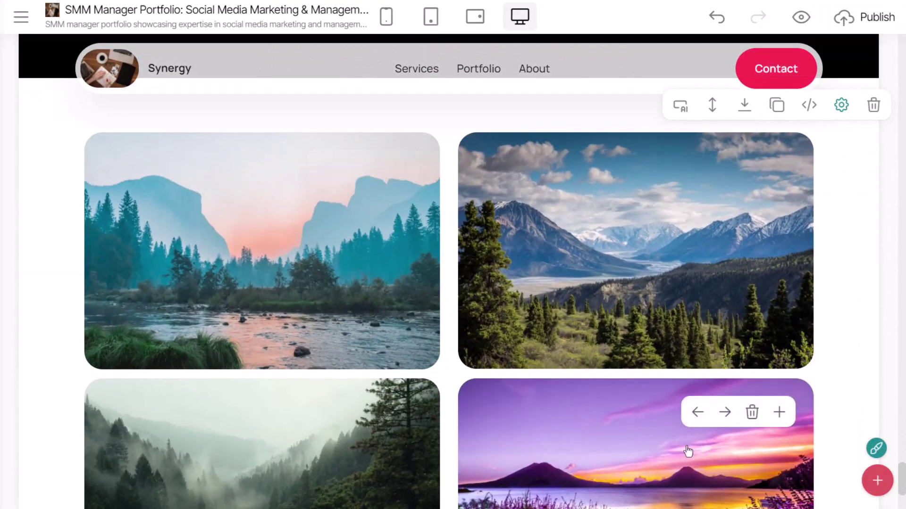
Drag the landscape gallery block from under the footer to higher up the page.
scroll(509, 377, down, 2)
scroll(304, 366, down, 2)
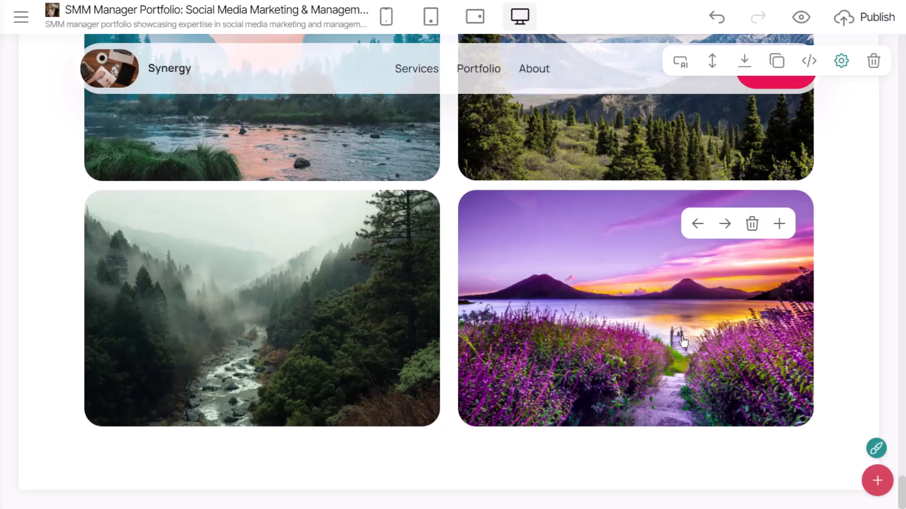
scroll(684, 342, up, 1)
scroll(556, 204, up, 1)
scroll(404, 217, up, 2)
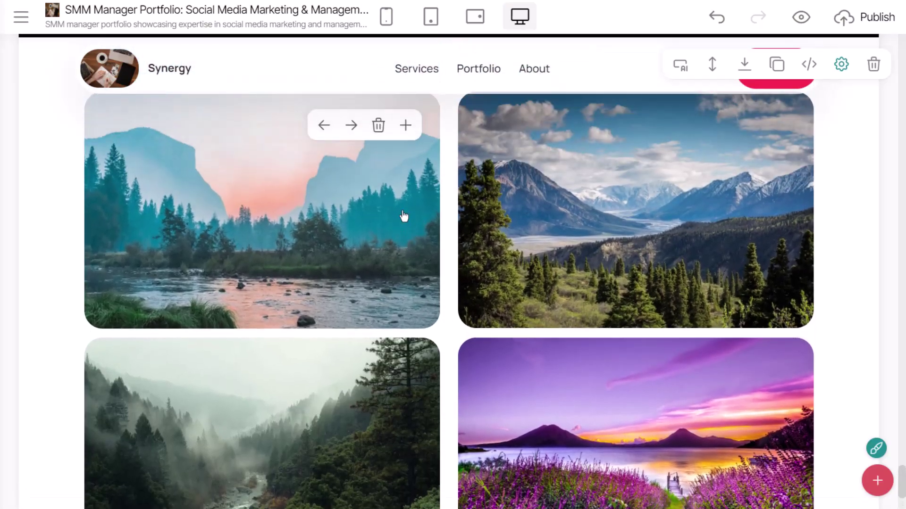
scroll(778, 269, up, 2)
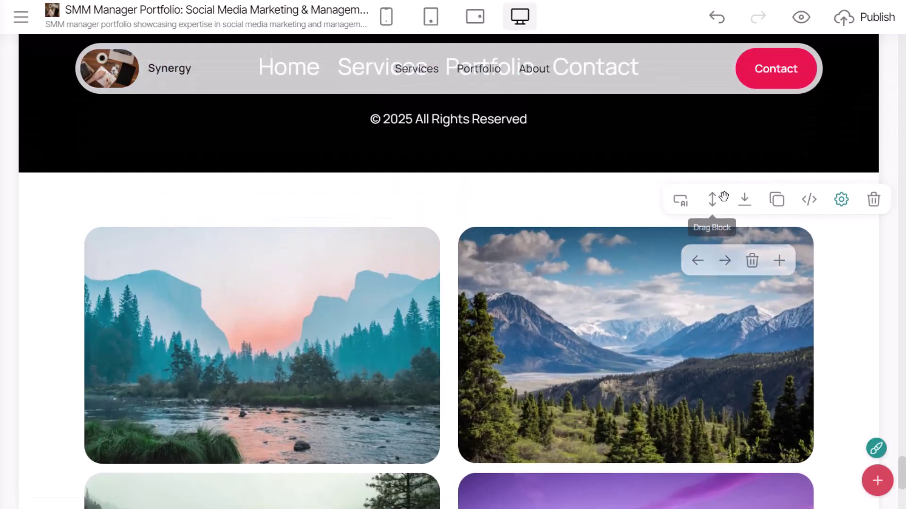
drag(708, 200, 477, 256)
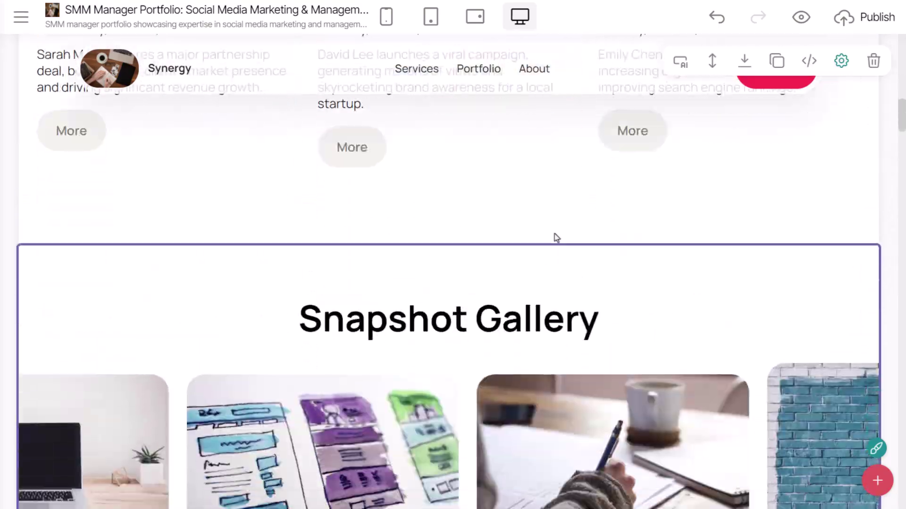
scroll(556, 238, down, 4)
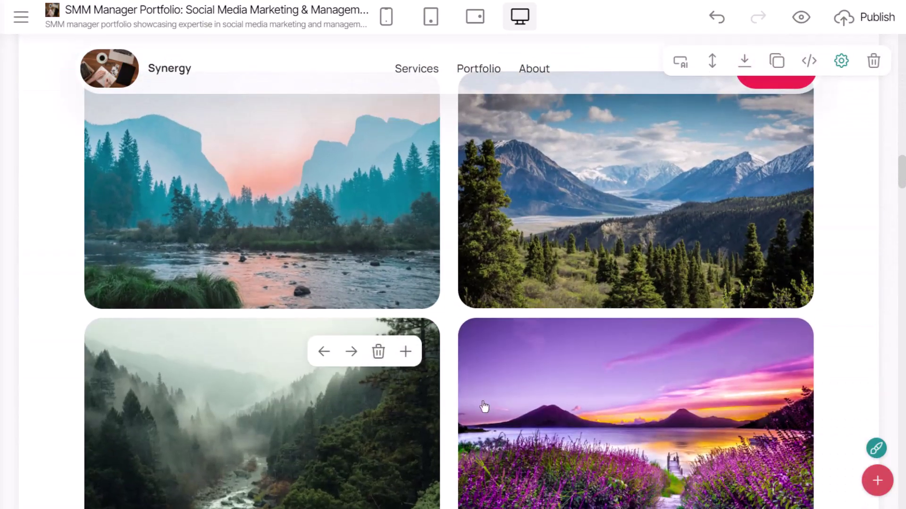
scroll(273, 47, up, 15)
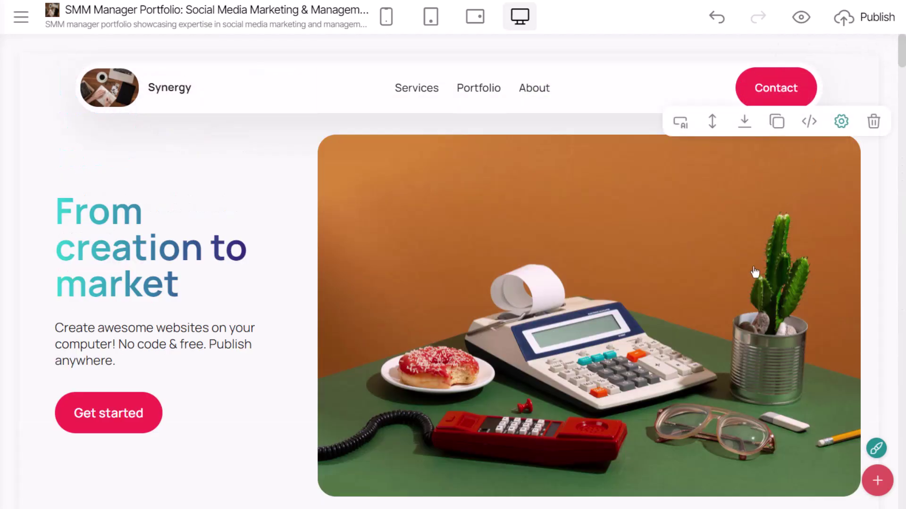
Generate a bio card with AI from the uploaded hand-drawn sketch and a bio card prompt.
click(878, 480)
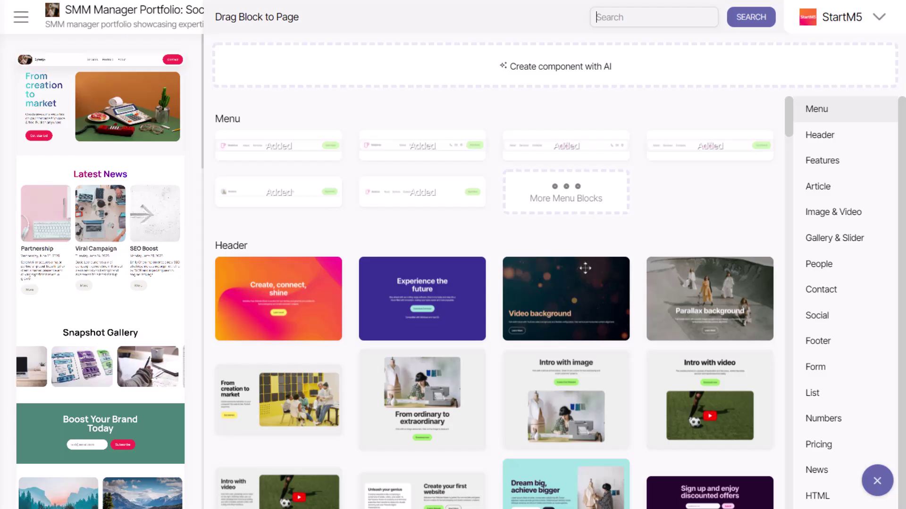
click(455, 74)
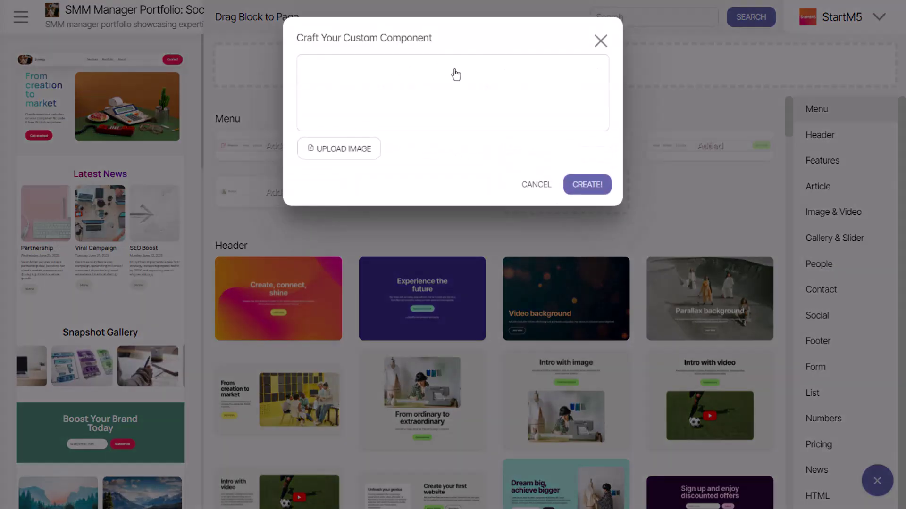
click(364, 159)
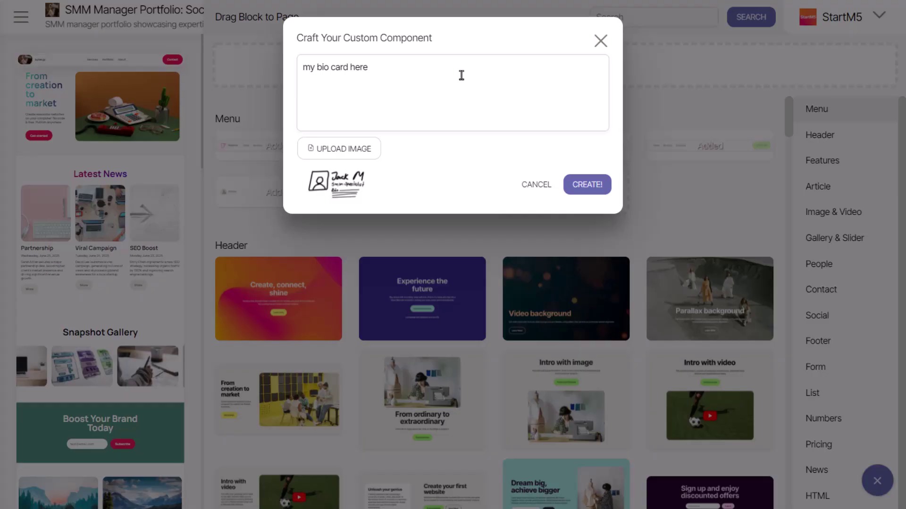
click(575, 187)
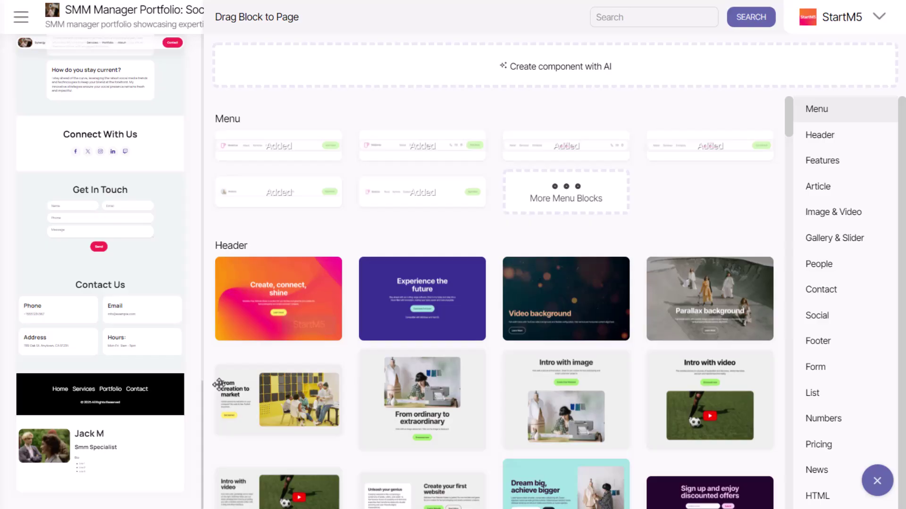
click(161, 453)
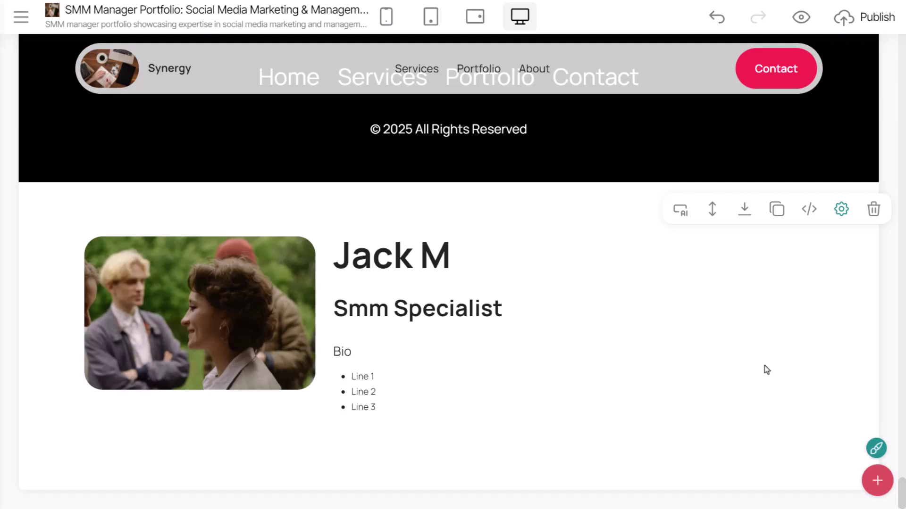
Enter 'write a bio example, add a gradient mask for my title' in the bio card's AI Editor.
click(680, 210)
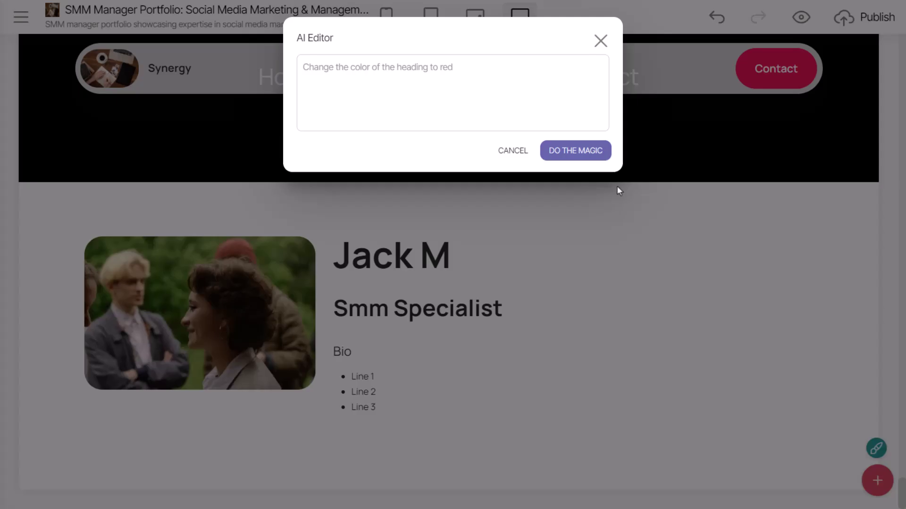
text(write a bio example)
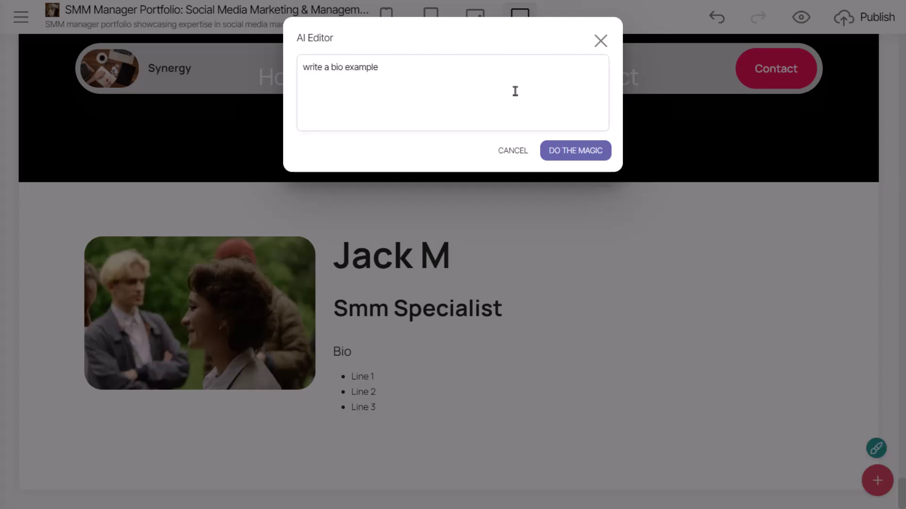
text(, add a gradient mask for my title)
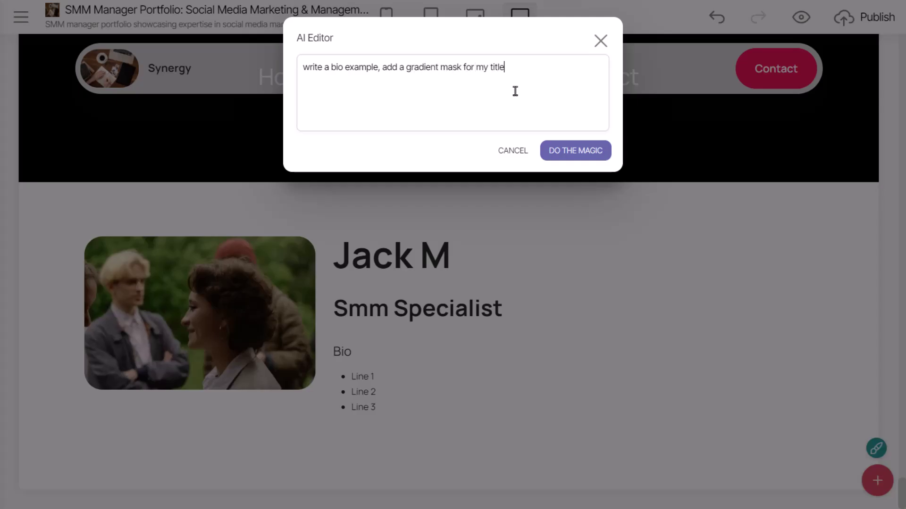
Submit the bio card request to add a written bio, achievement bullets and a teal gradient title.
click(583, 150)
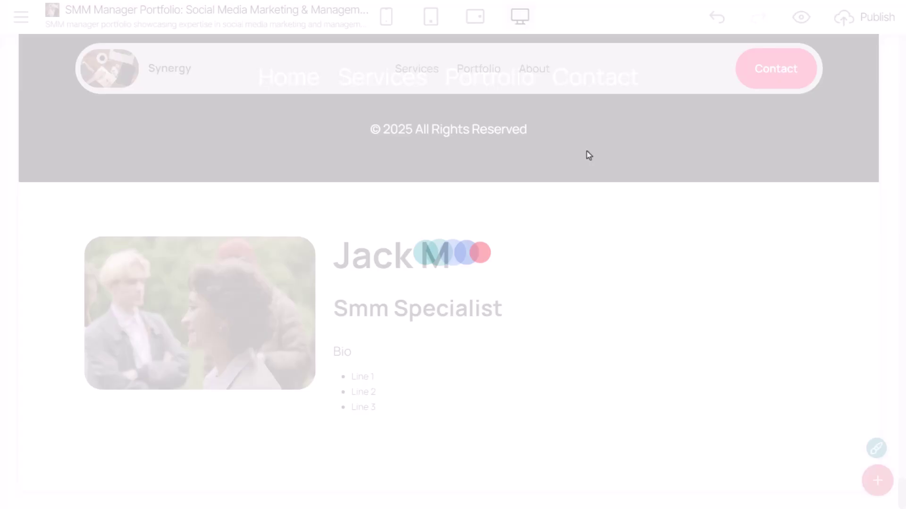